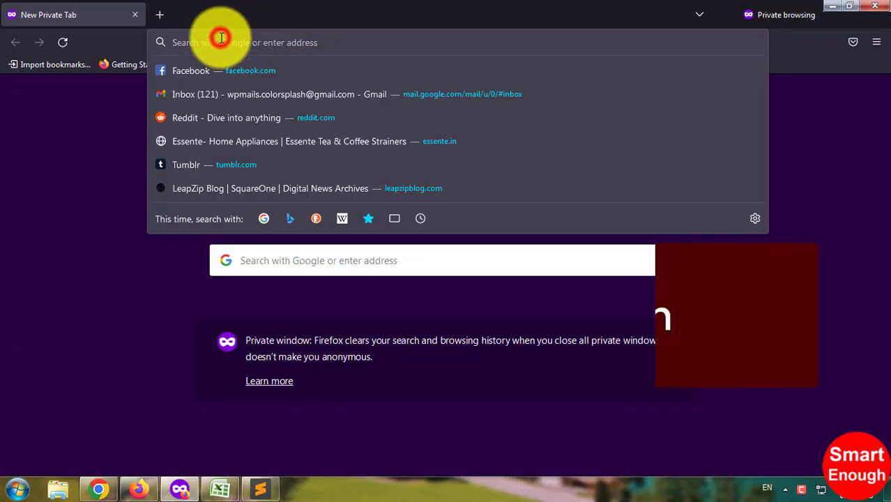
Step: Open wordpress.com in the private window and go to its login page
click(222, 38)
text(wordpress.com/)
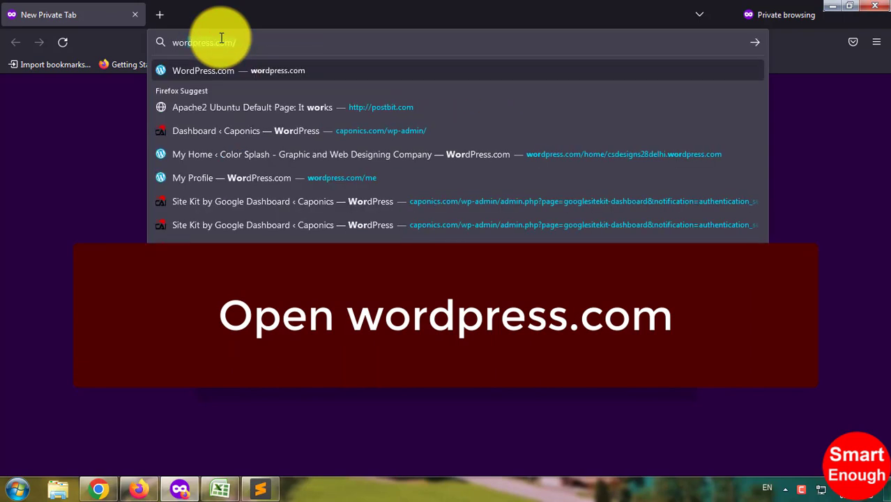
key(Return)
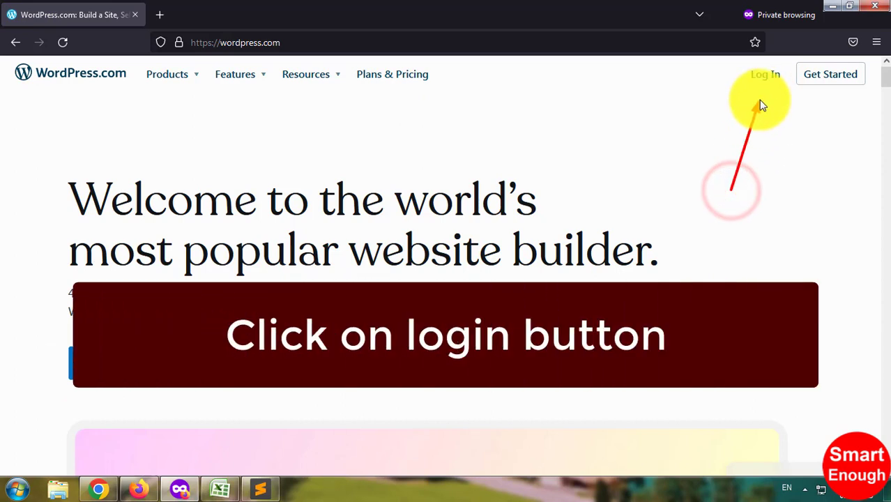
click(765, 74)
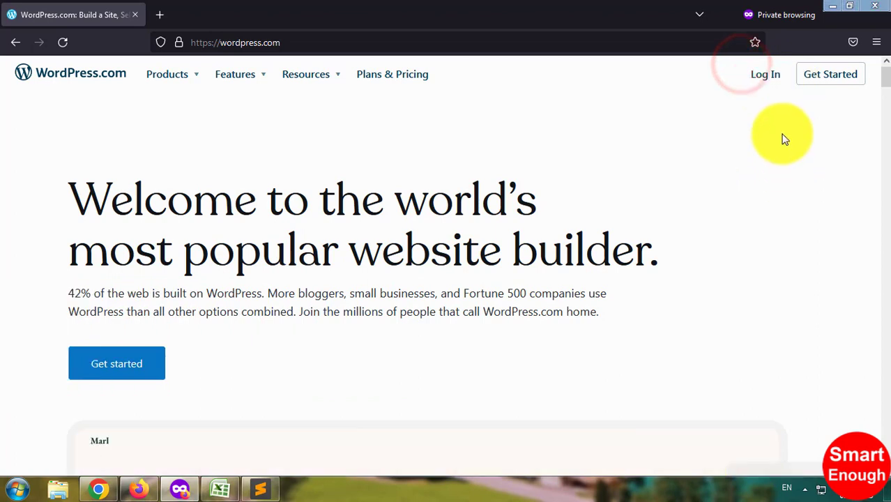
click(766, 75)
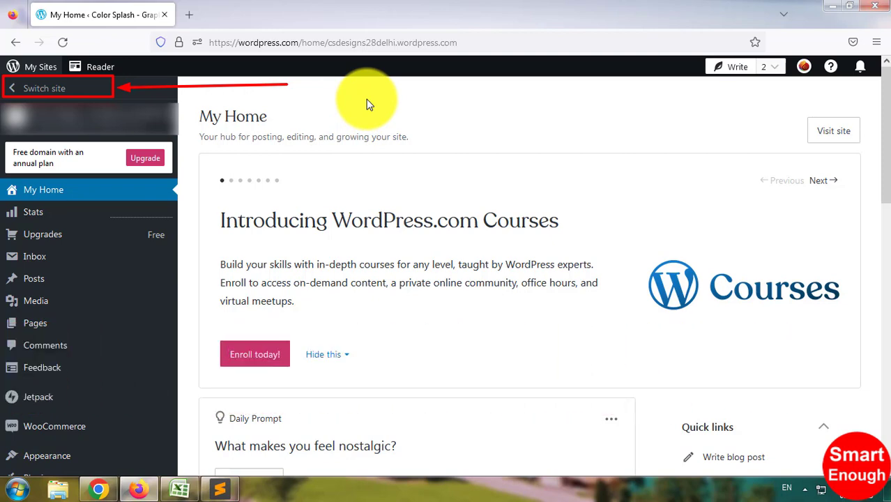
Step: Open the site switcher from My Home and start adding a new site
click(42, 89)
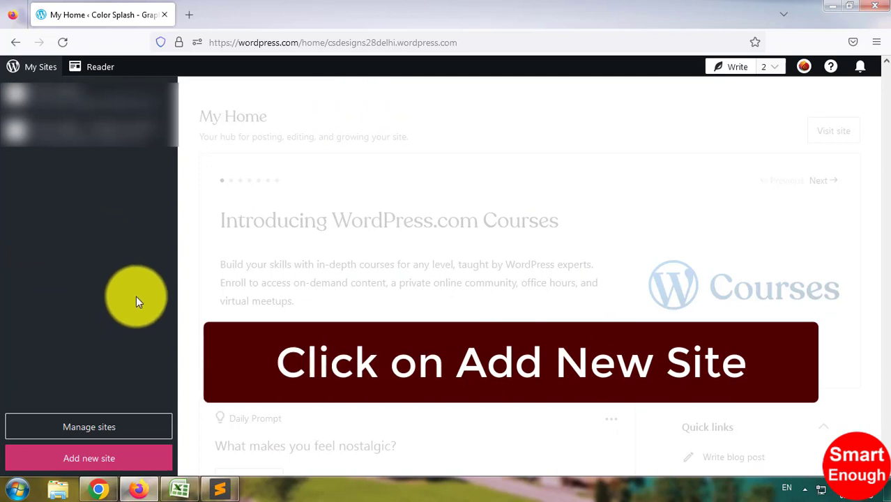
drag(3, 440, 178, 475)
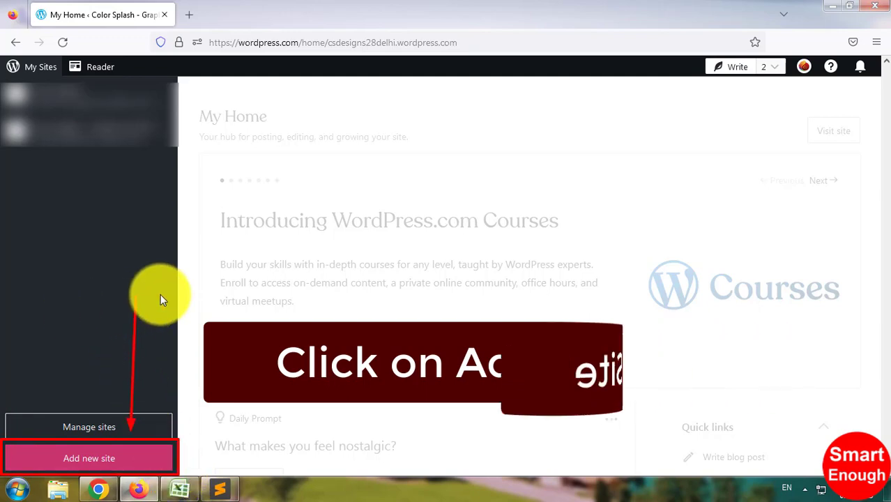
click(126, 458)
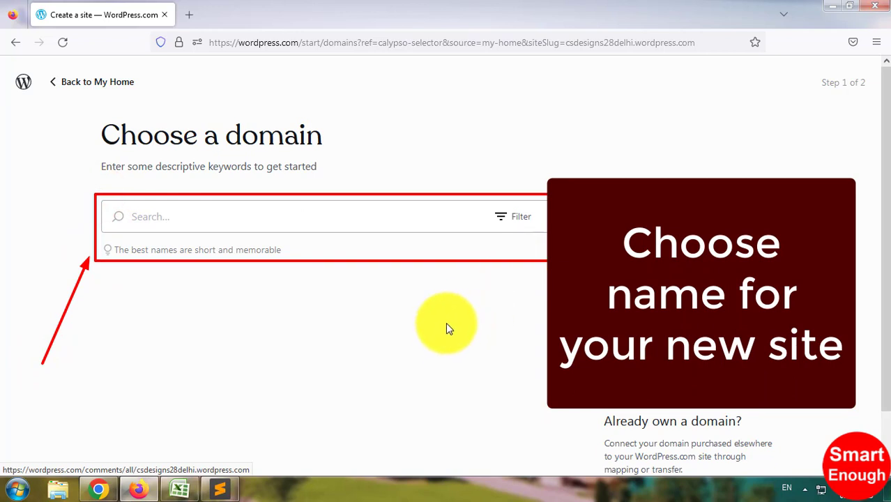
Step: Search for the domain name mynewsite and select the free address mynewsite75.wordpress.com
click(237, 219)
text(mynewsite)
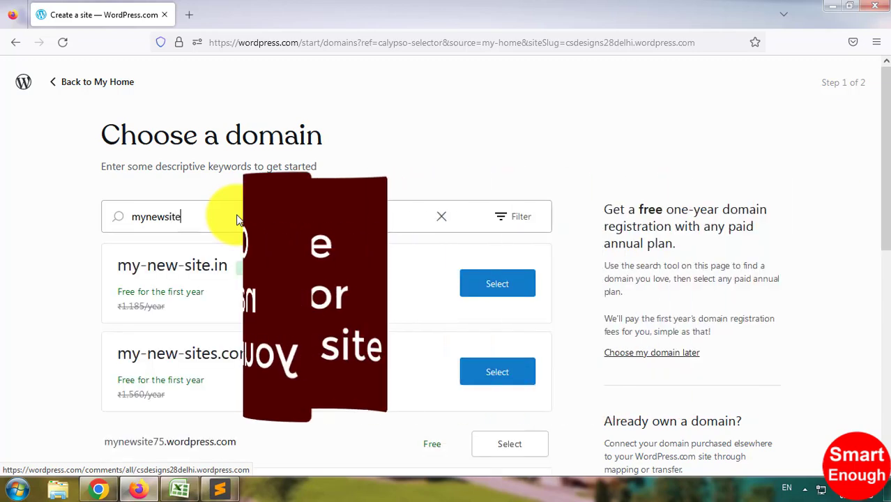
scroll(876, 225, down, 3)
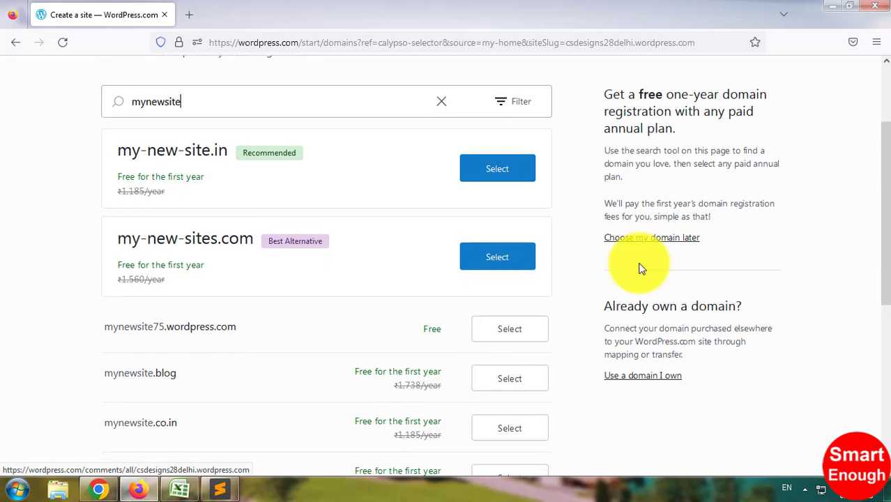
mouse_move(17, 321)
mouse_down()
mouse_move(391, 332)
mouse_move(558, 349)
mouse_move(563, 359)
mouse_move(556, 355)
mouse_up()
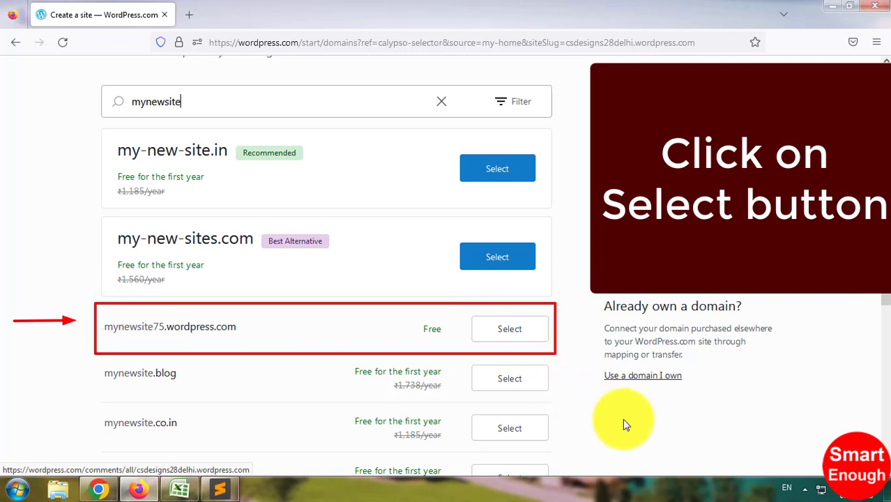
drag(578, 244, 543, 300)
drag(471, 313, 553, 347)
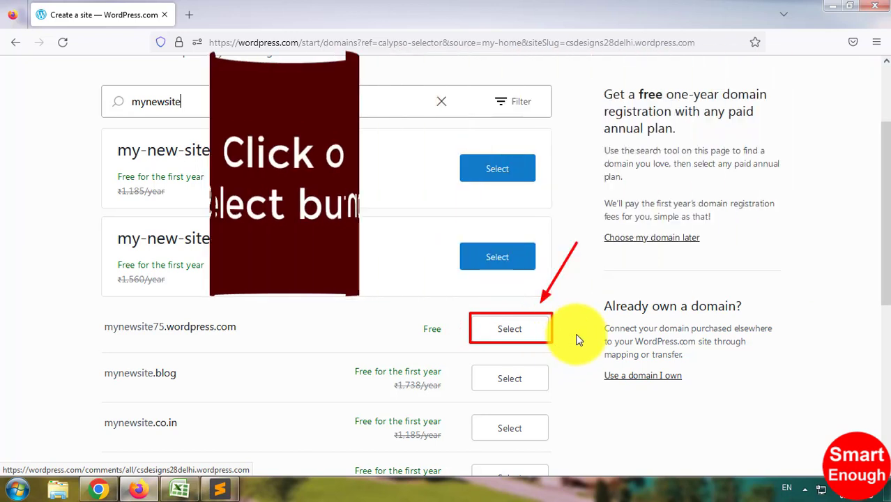
click(518, 329)
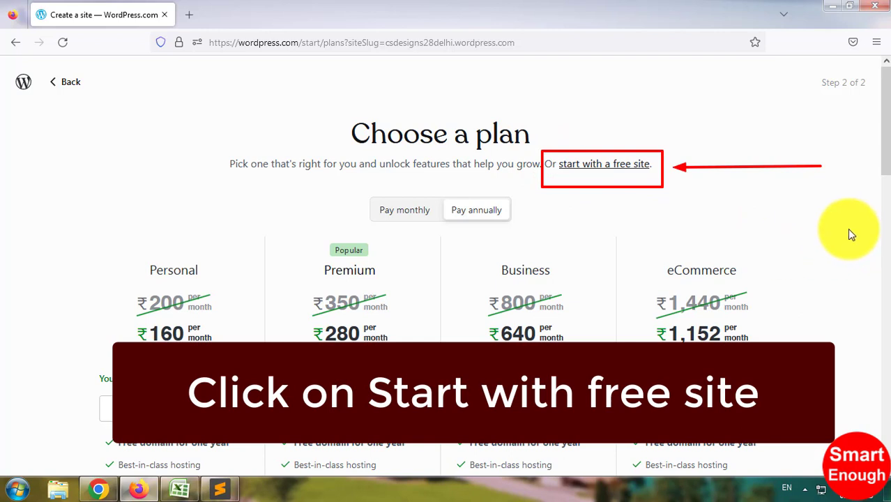
Step: Start with a free site instead of a paid plan and submit Write & Publish as the site's goal
click(592, 164)
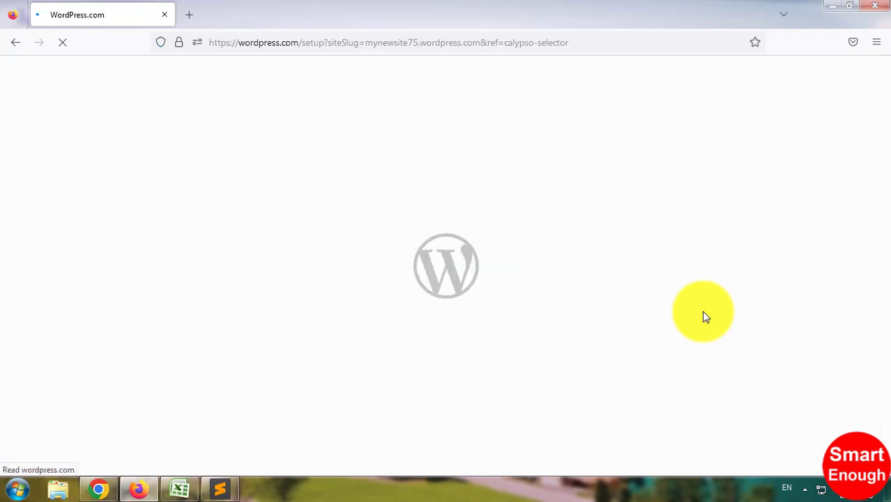
click(150, 270)
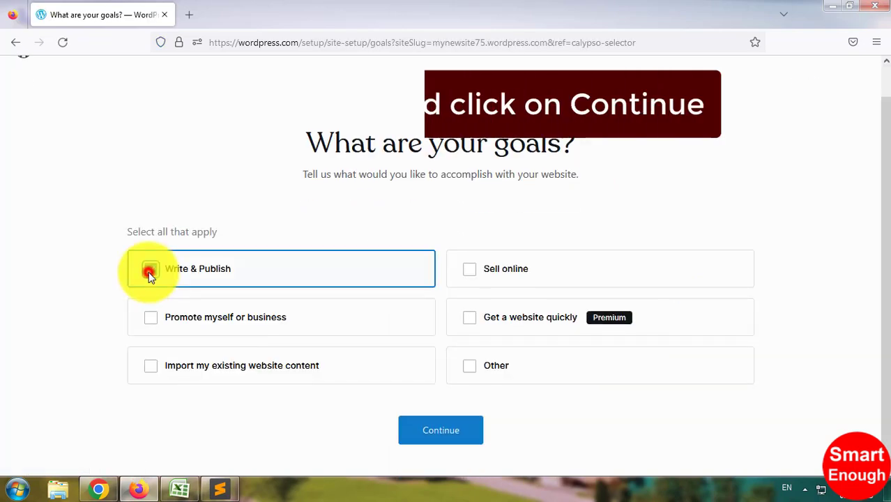
click(440, 430)
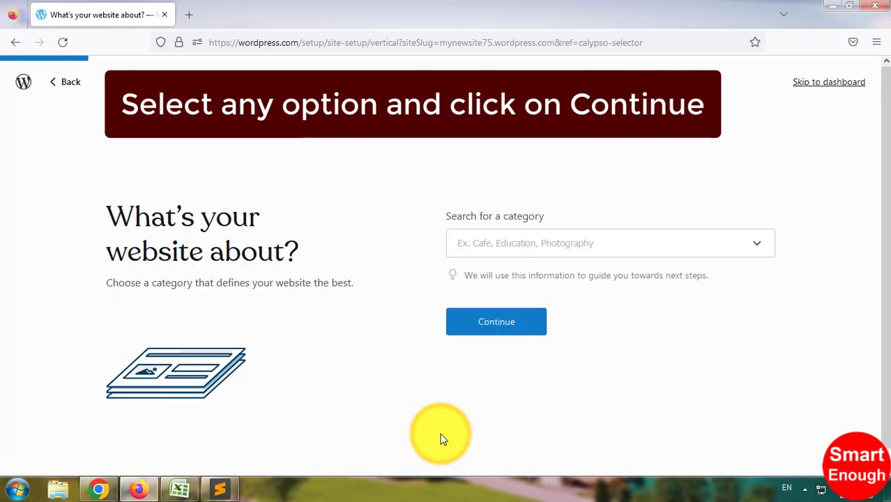
Step: Search the website categories for Blog, choose Blogging Resources & Services and continue
click(509, 244)
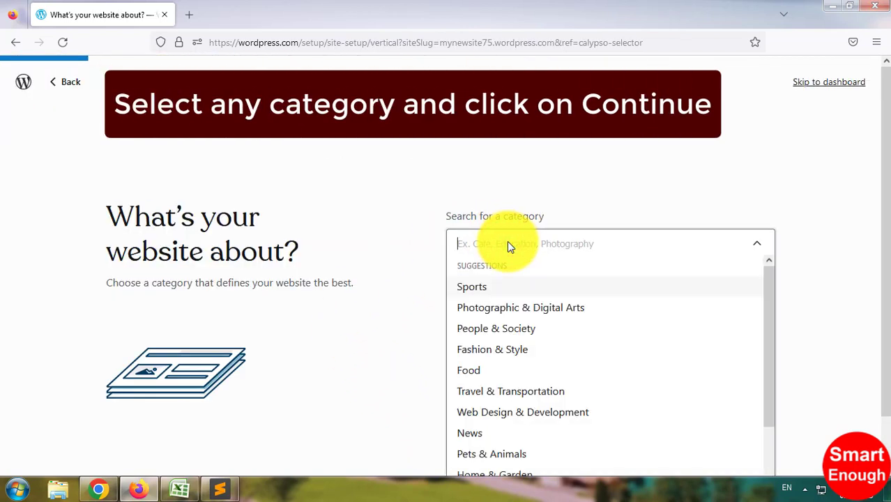
text(Blog)
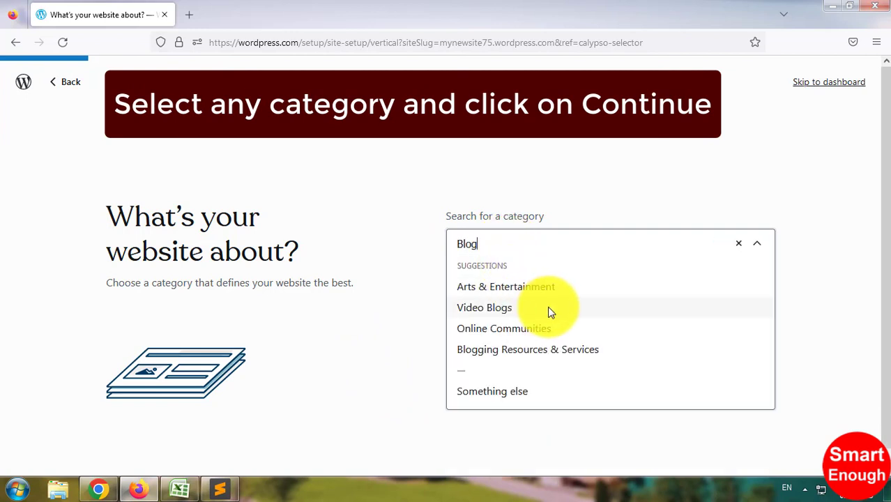
click(569, 351)
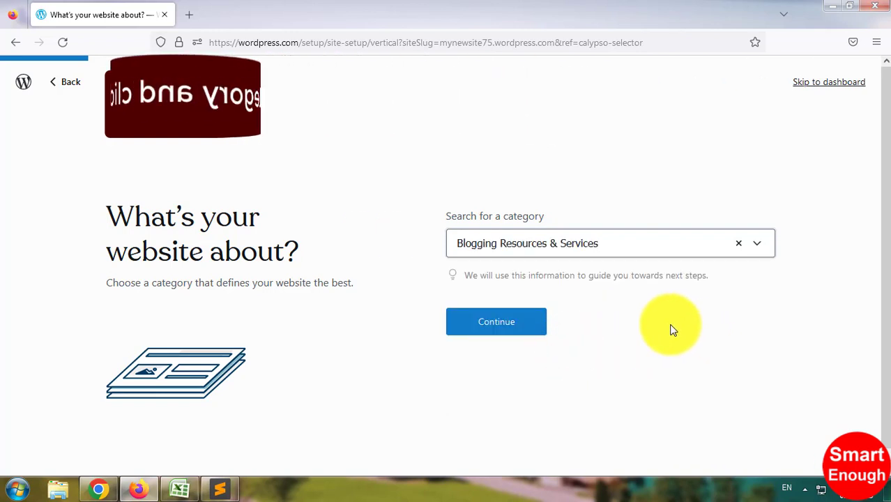
click(509, 322)
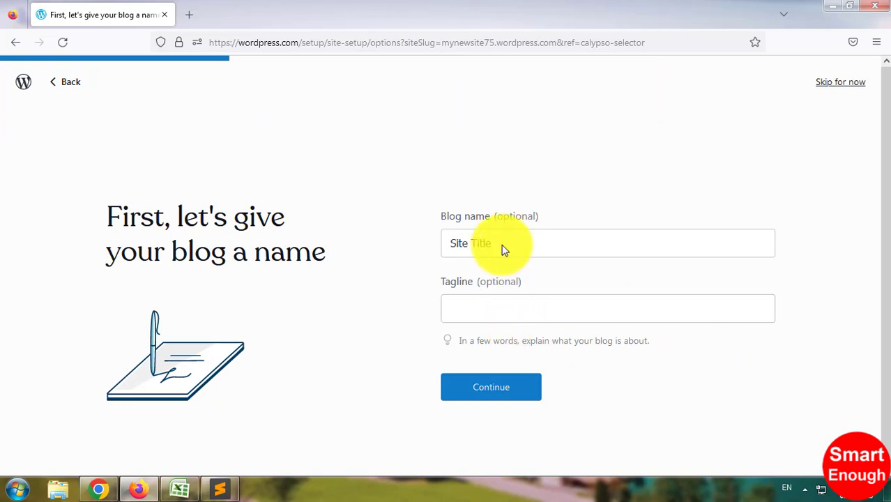
Step: Name the blog My New Site, leave the tagline empty and continue
click(502, 243)
text(My)
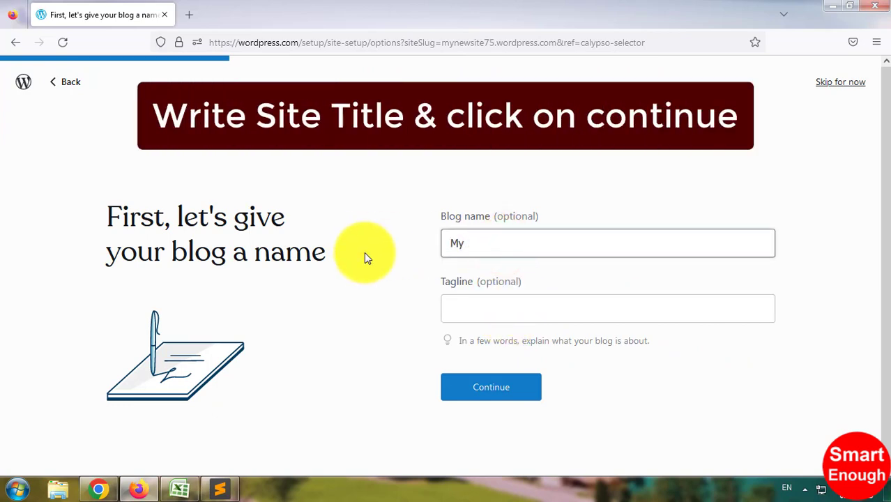
text( New Site)
click(504, 387)
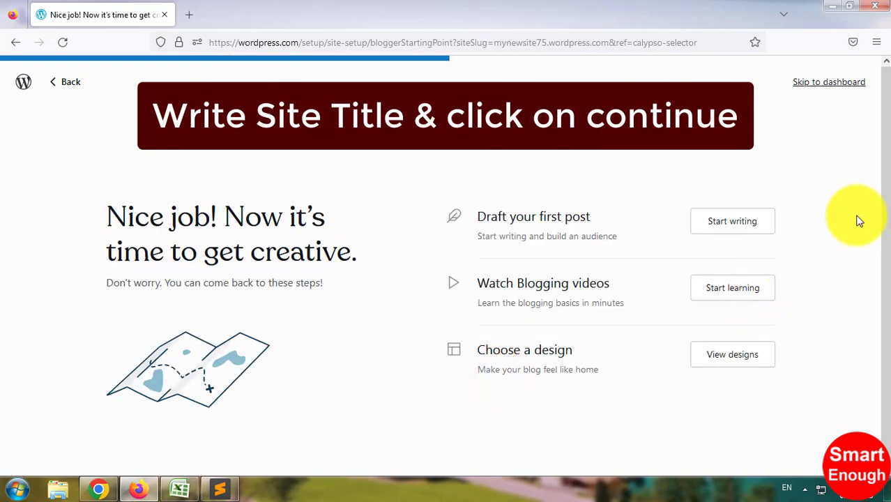
Step: Browse the blog designs, choose the free Skatepark theme and start the site with it
click(830, 182)
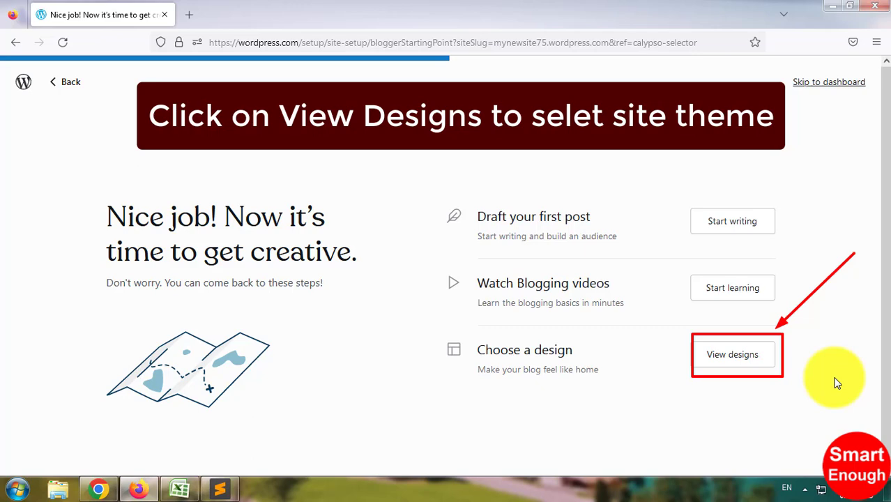
click(735, 349)
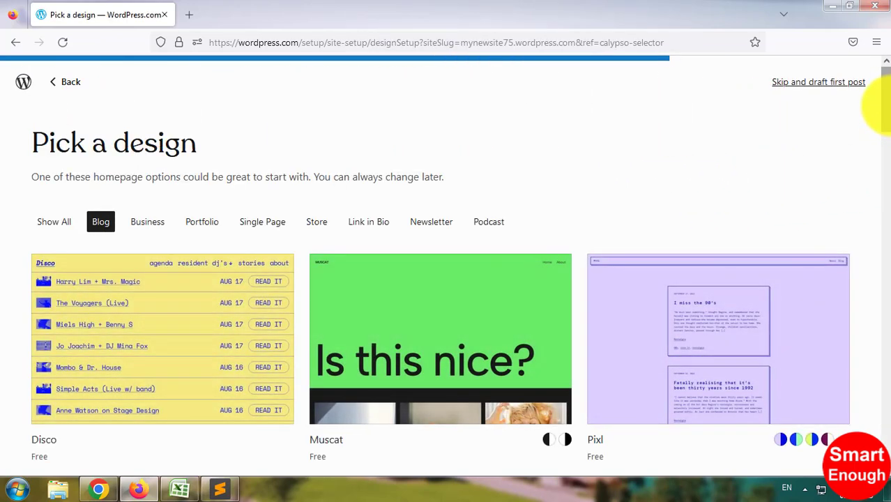
drag(884, 104, 710, 275)
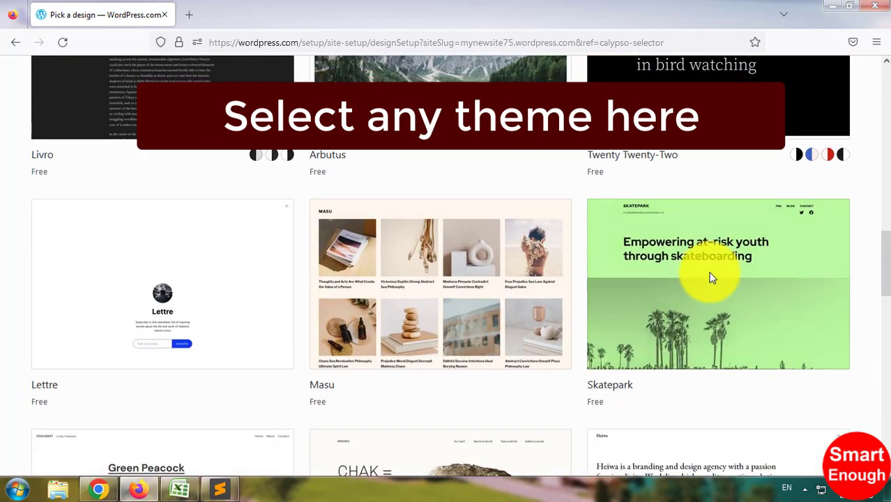
click(635, 250)
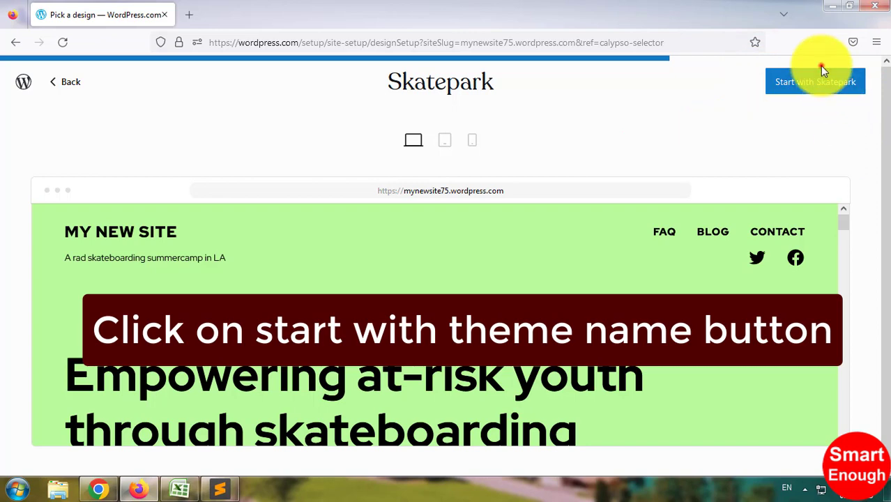
click(817, 82)
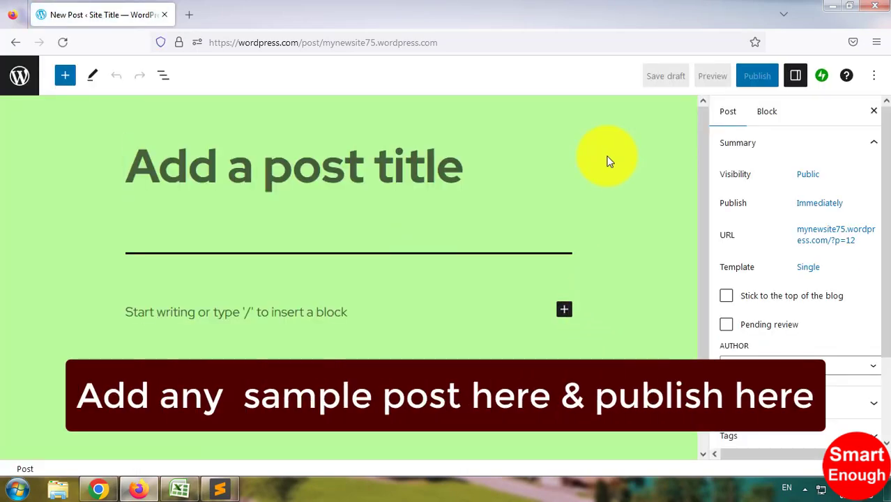
Step: Give the new post the title New Site
drag(638, 144, 493, 162)
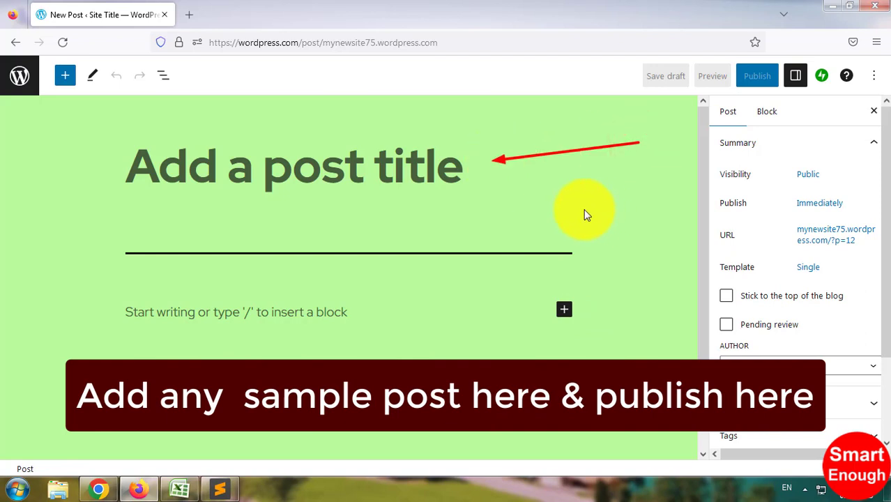
click(334, 186)
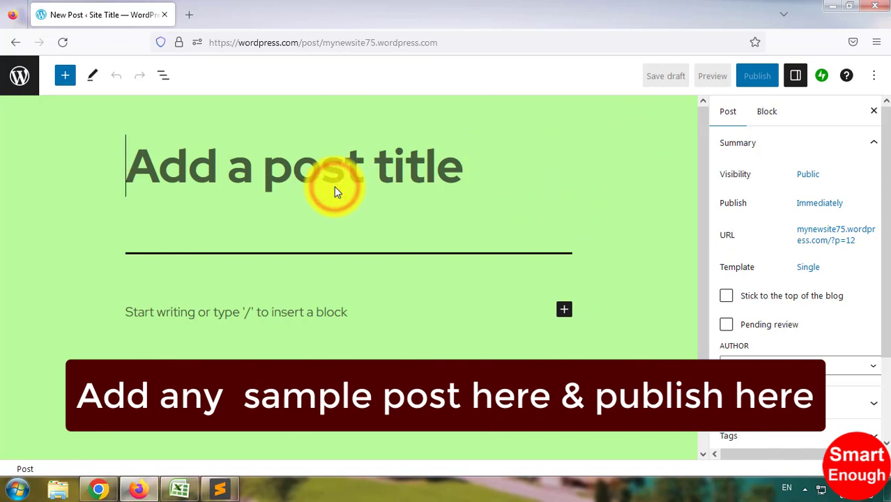
text(New Site)
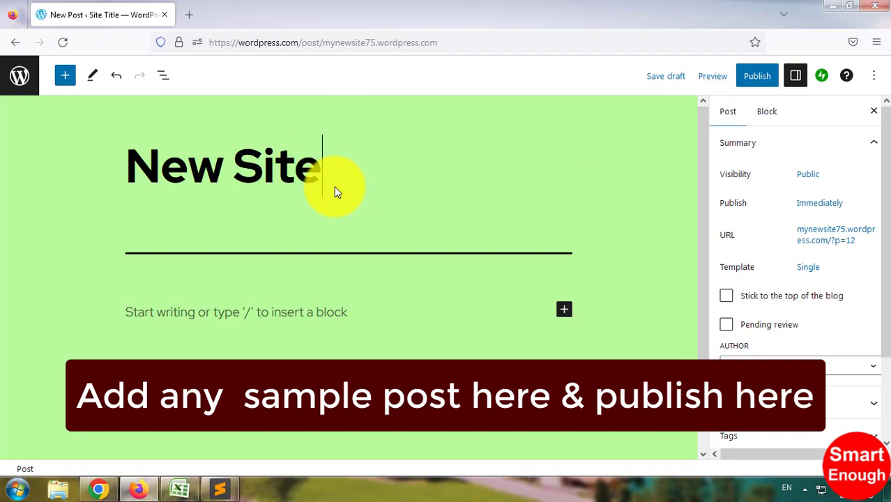
Step: Add a paragraph block to the post body with the text My New Site
click(565, 310)
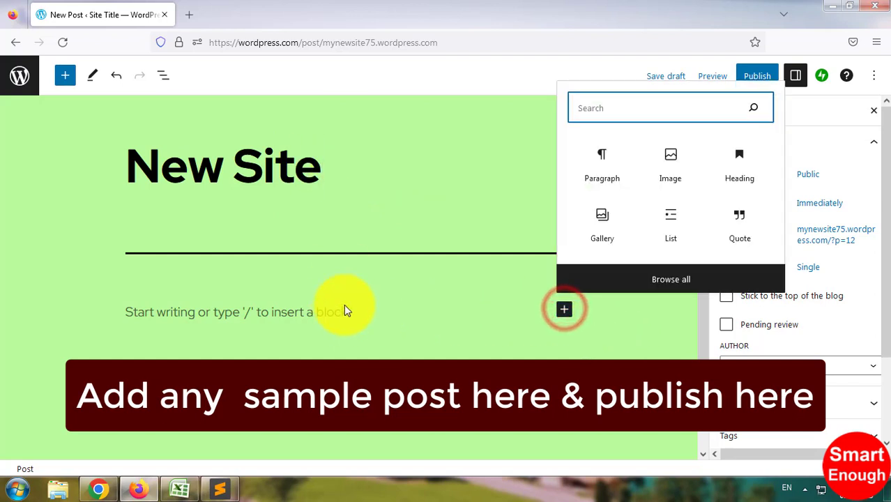
click(607, 169)
click(291, 314)
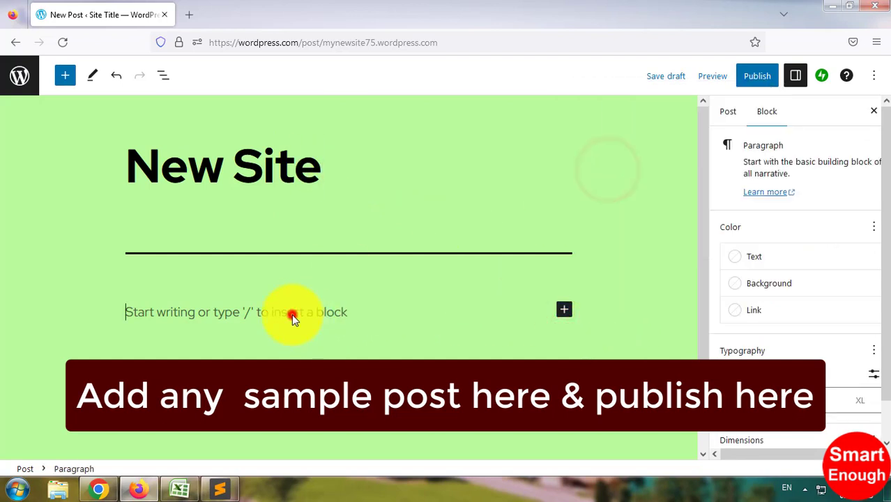
text(My New)
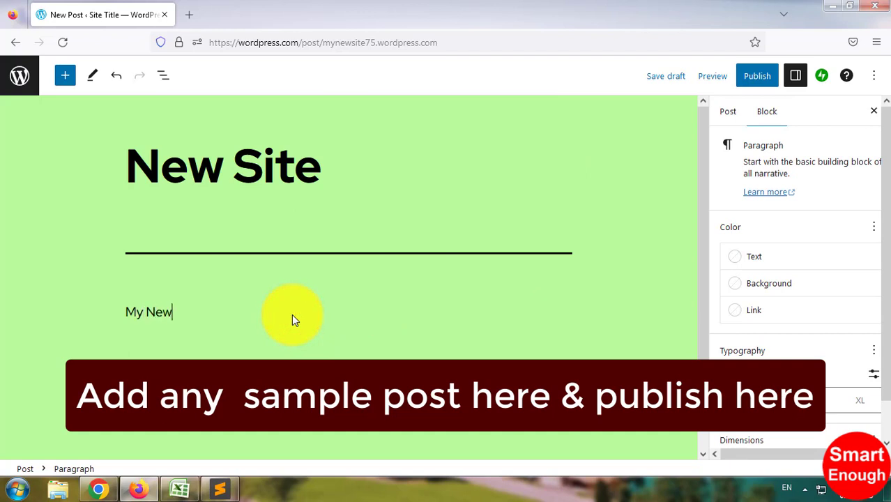
text( Site)
click(292, 314)
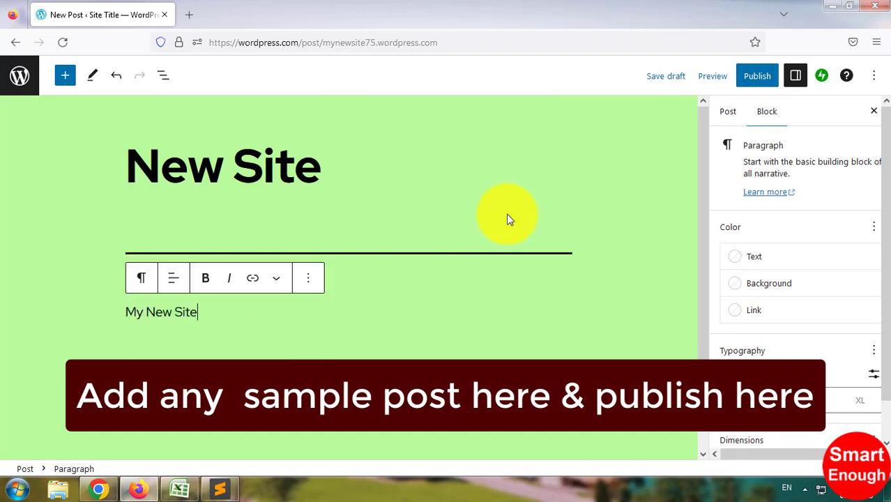
Step: Publish the New Site post and confirm the publication
mouse_move(662, 143)
mouse_down()
mouse_move(725, 87)
mouse_move(786, 89)
mouse_up()
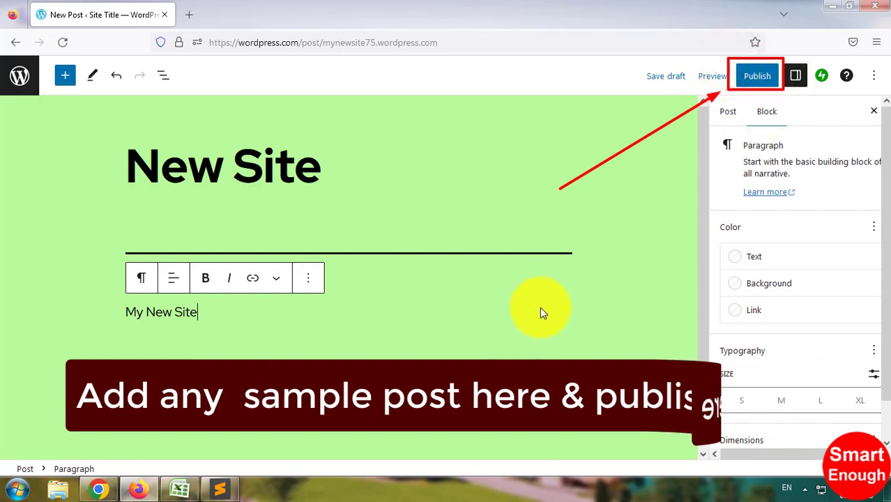
click(763, 79)
click(765, 81)
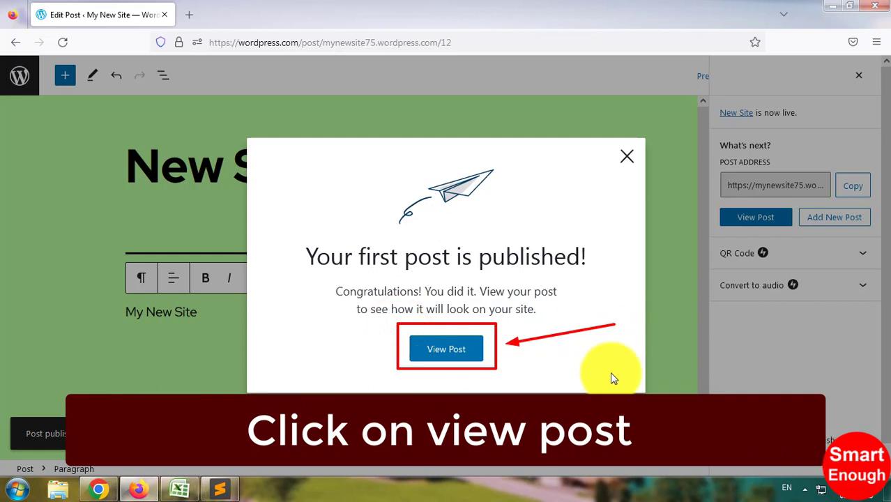
Step: View the published New Site post and look over its content on the live page
click(462, 353)
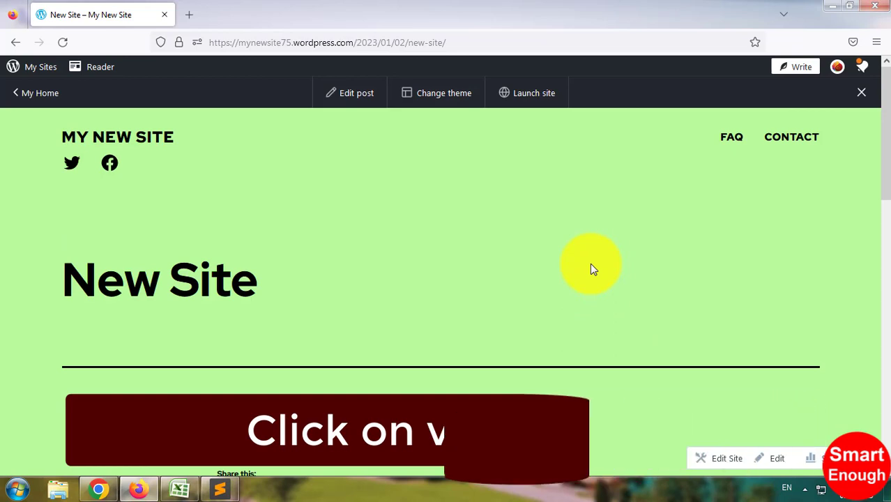
scroll(590, 270, down, 10)
scroll(590, 269, up, 7)
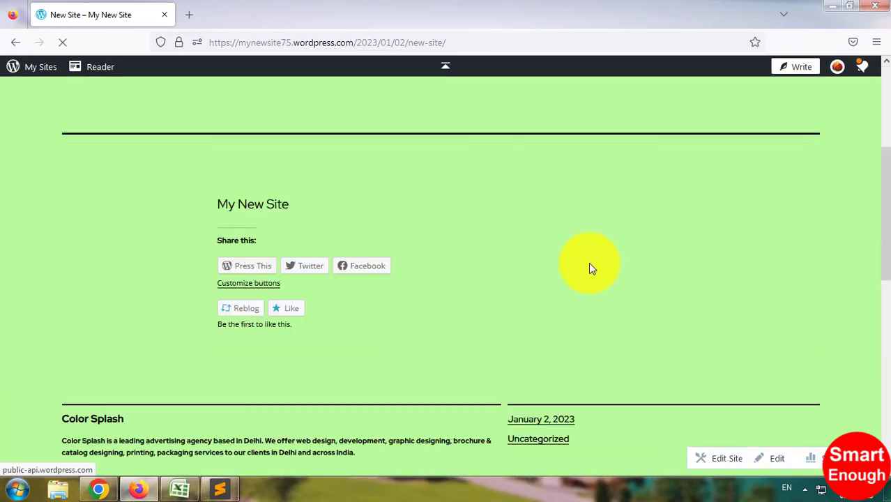
scroll(588, 262, up, 4)
Step: Open the site's home page from the post and look through its sections
click(150, 137)
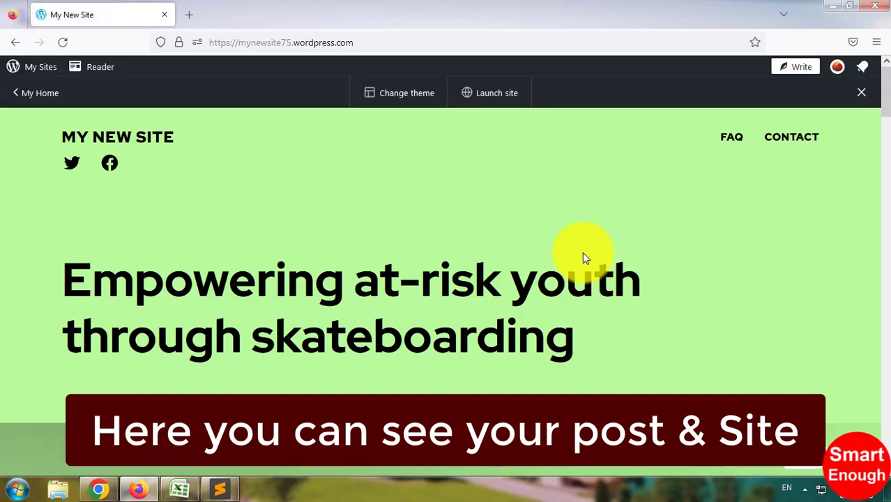
scroll(585, 258, down, 5)
scroll(584, 258, down, 1)
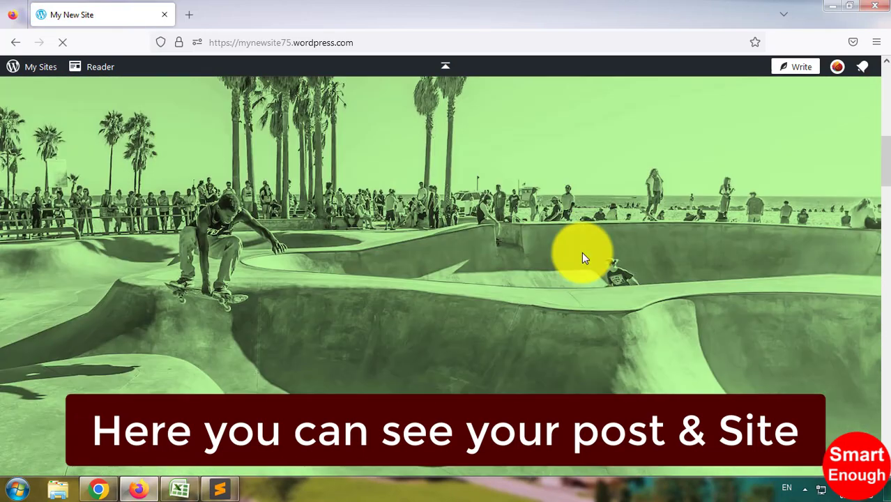
scroll(583, 257, down, 10)
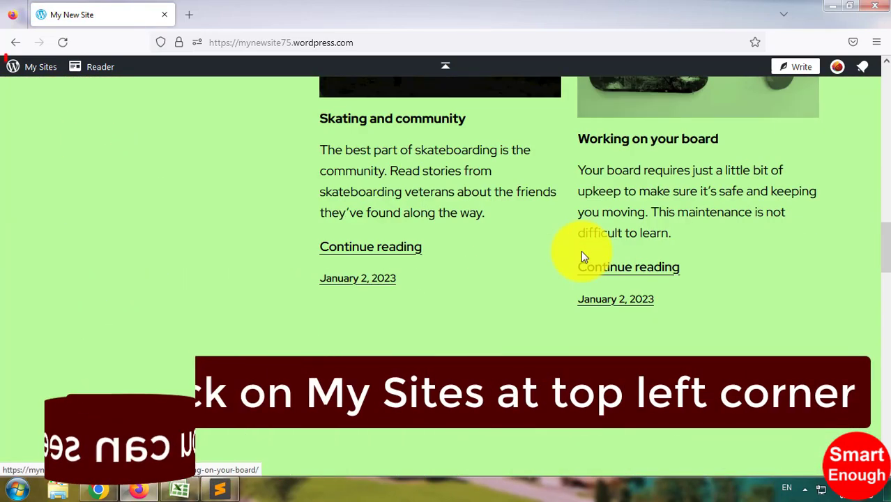
scroll(581, 250, down, 10)
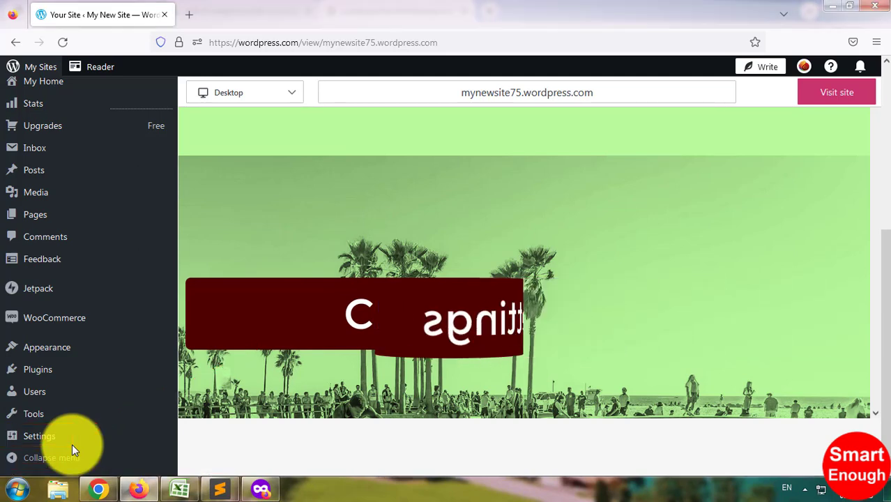
Step: Open the site's General Settings and start launching the site
click(48, 439)
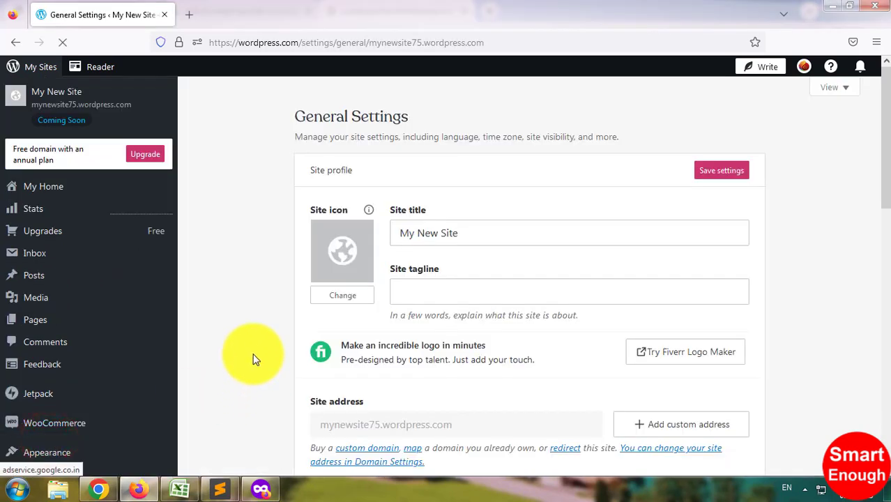
drag(886, 145, 884, 337)
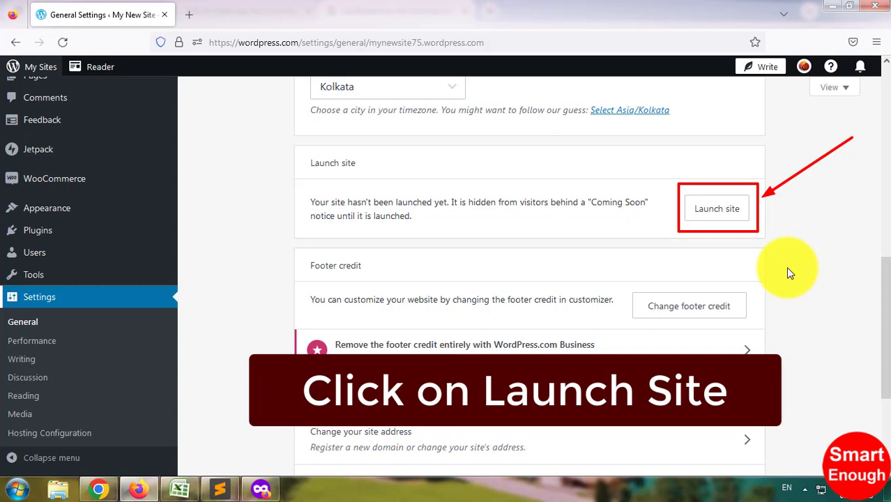
click(725, 210)
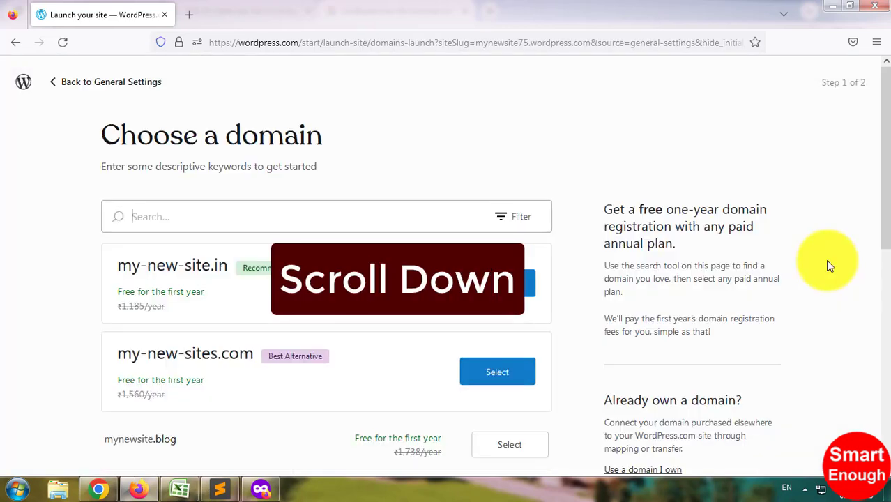
Step: Keep the free address mynewsite75.wordpress.com without buying a domain and launch the site on the free plan
scroll(830, 265, down, 5)
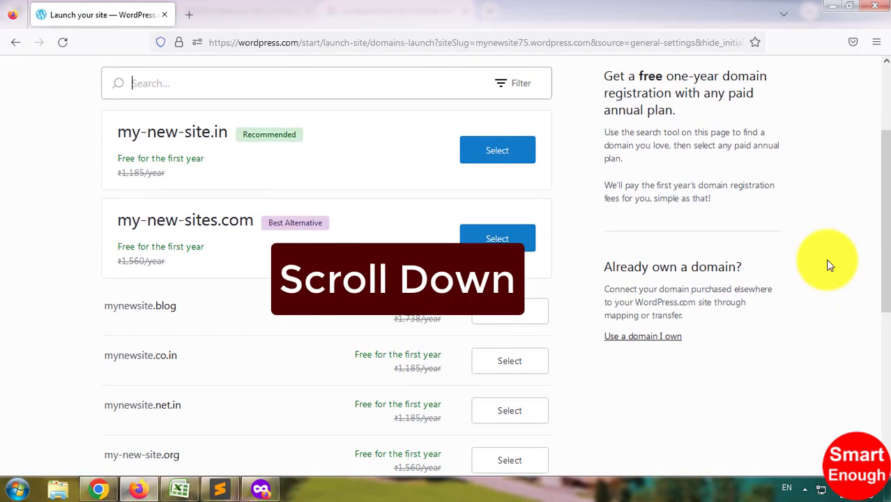
scroll(830, 265, down, 8)
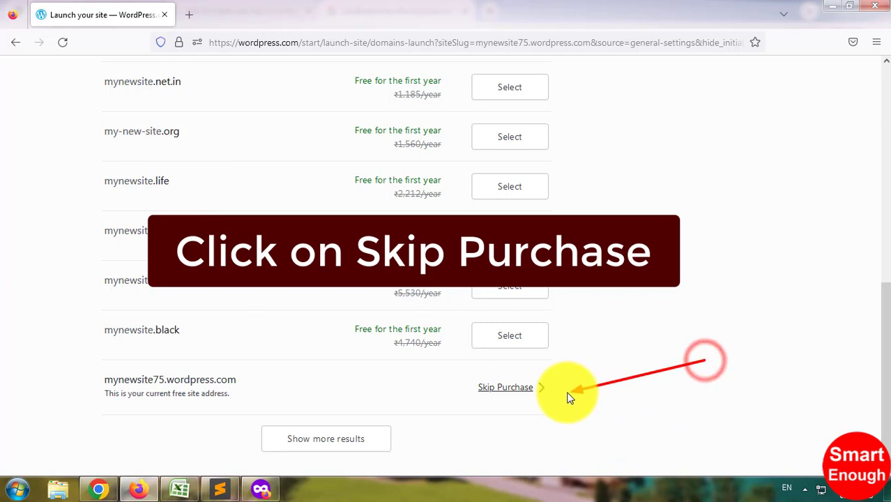
click(511, 392)
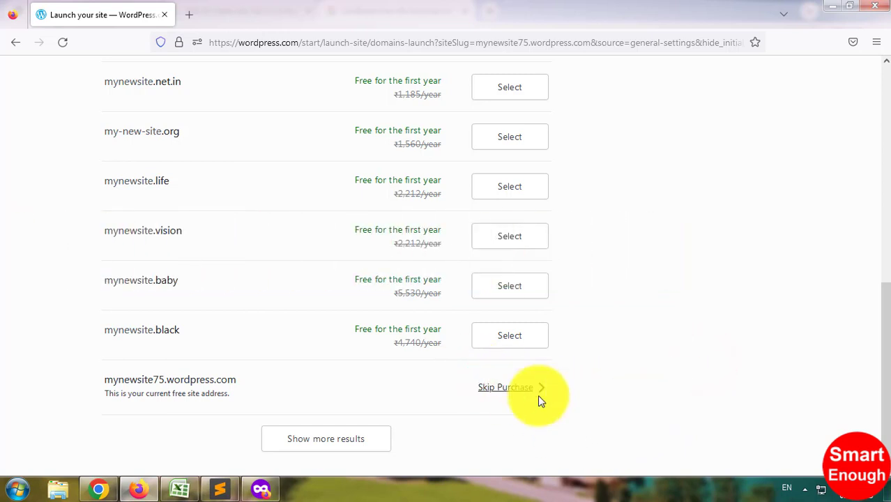
click(510, 386)
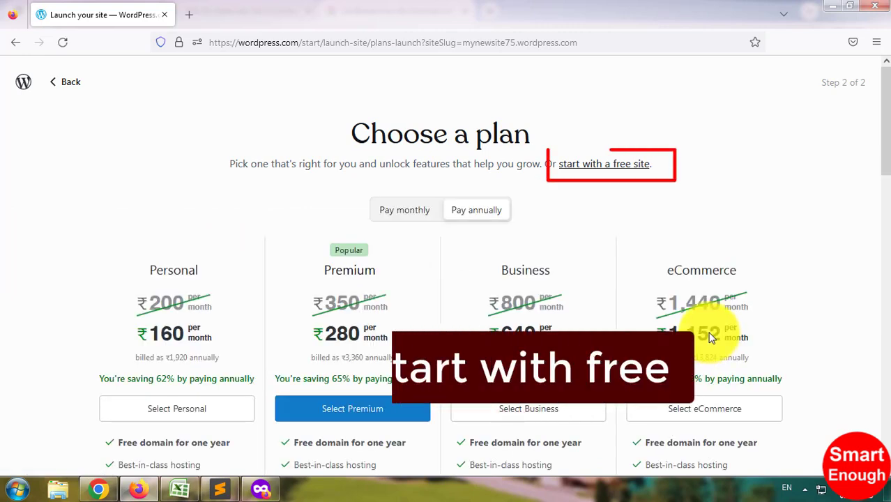
click(608, 170)
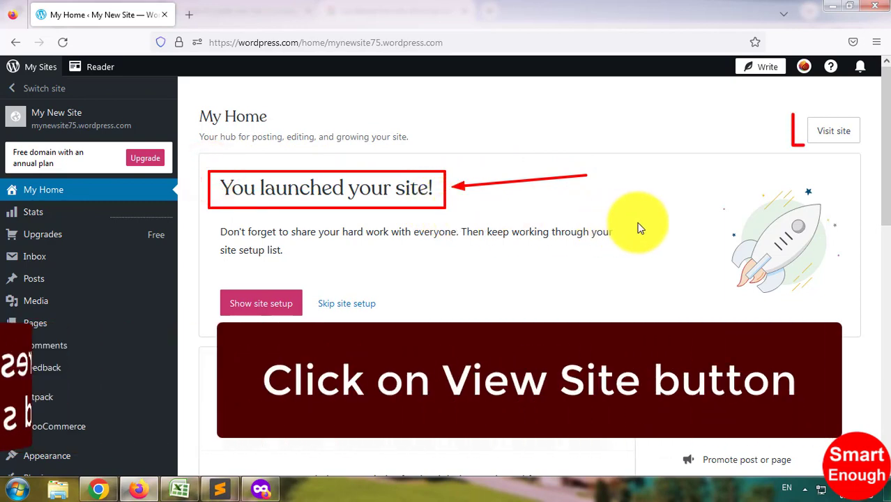
click(837, 133)
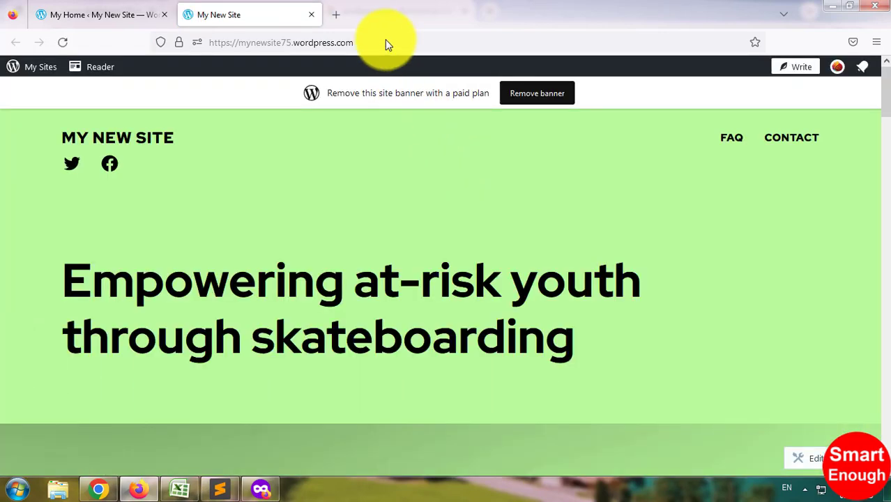
click(385, 40)
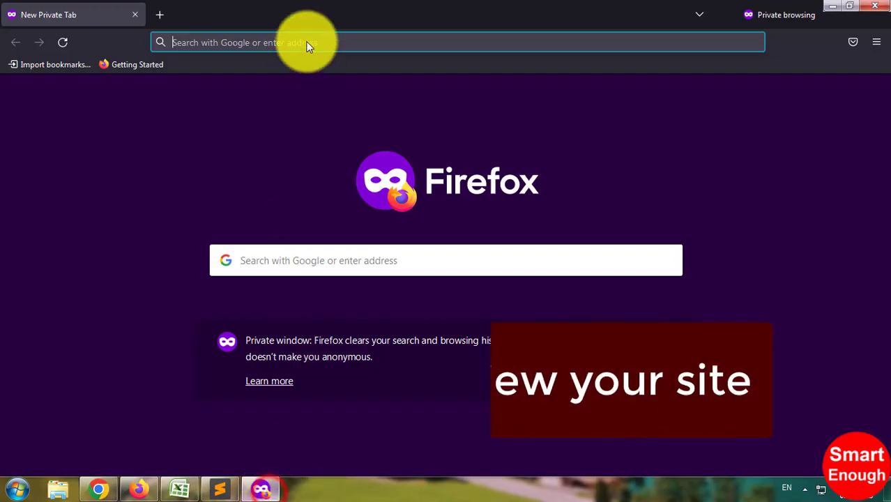
text(https://mynewsite75.wordpress.com/)
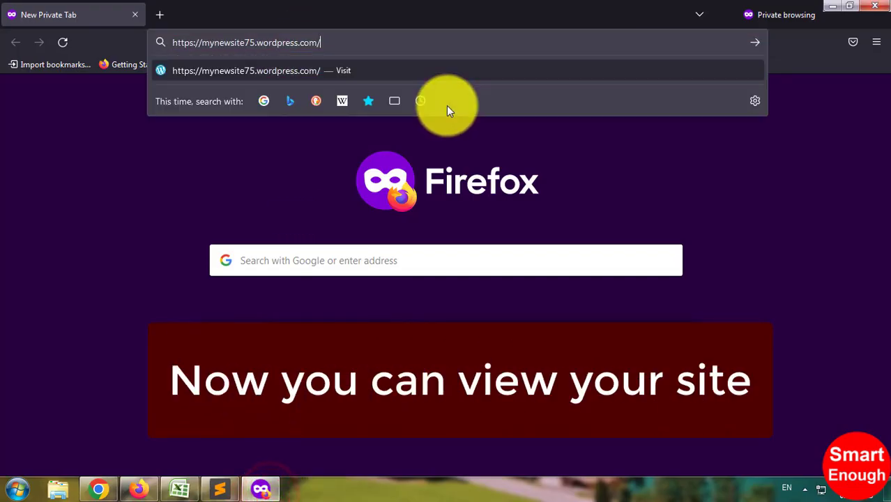
key(Return)
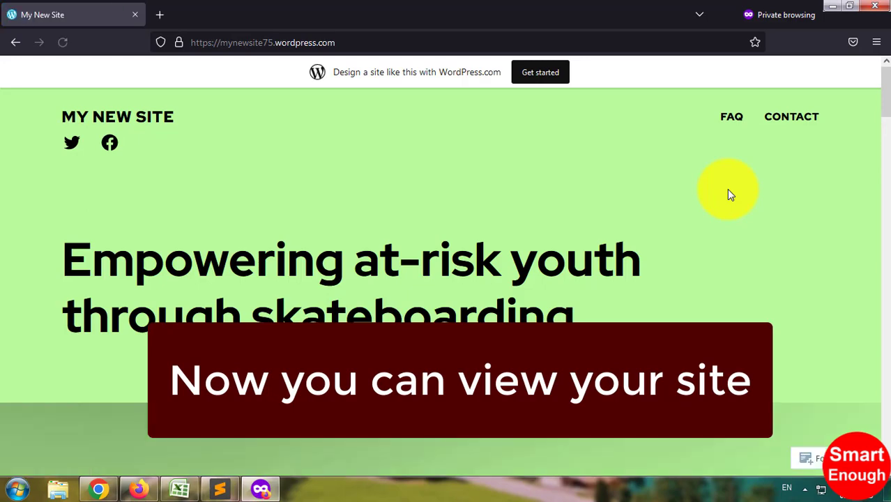
Step: Examine the public home page from header to footer as a logged-out visitor
scroll(684, 219, down, 15)
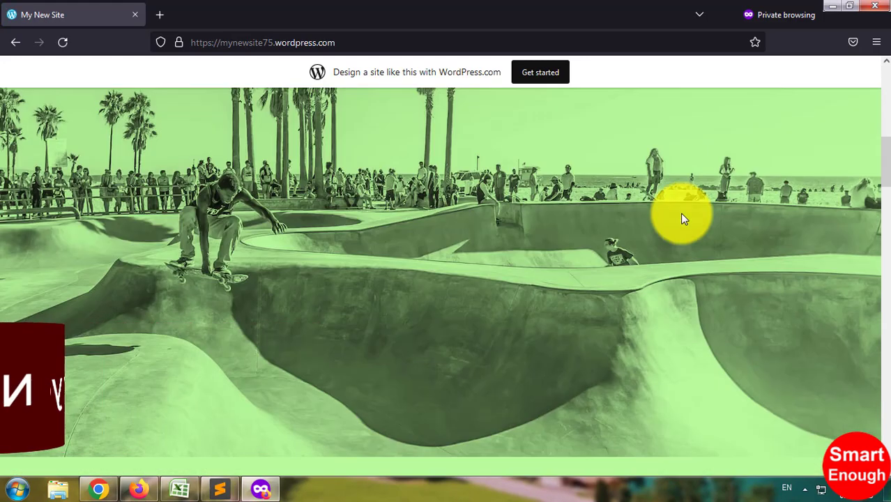
scroll(684, 219, down, 10)
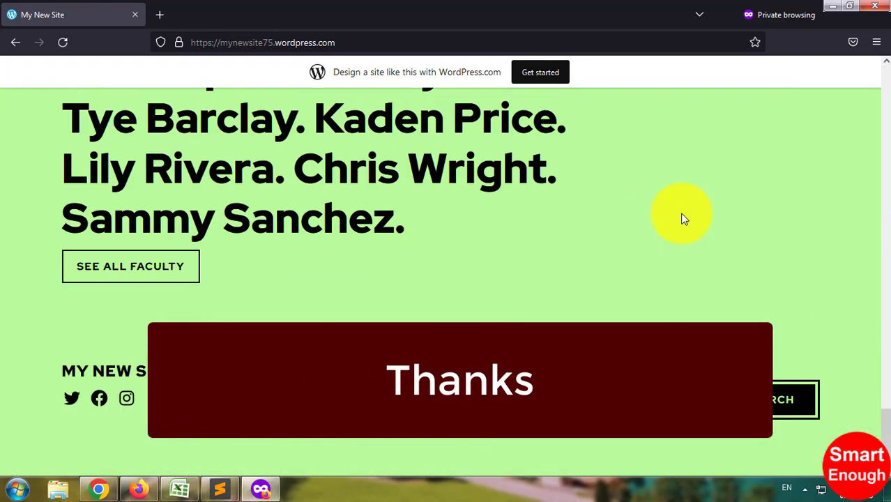
scroll(683, 219, up, 5)
scroll(684, 219, up, 10)
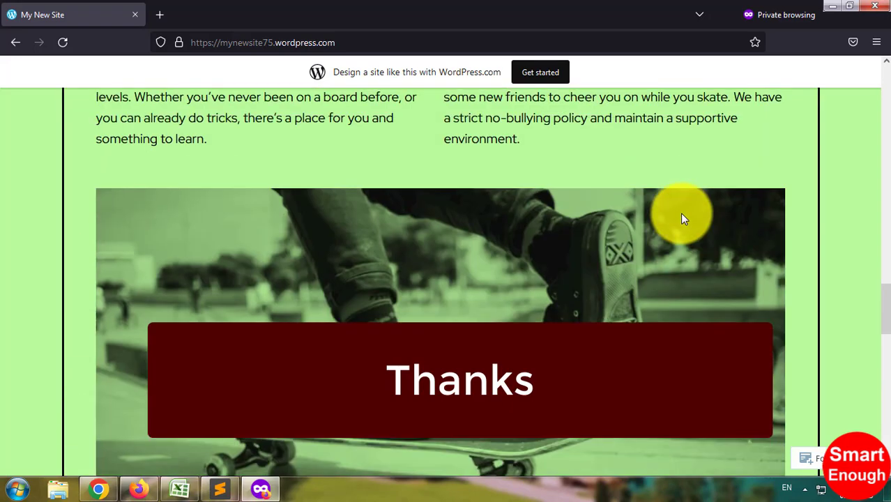
scroll(683, 219, up, 8)
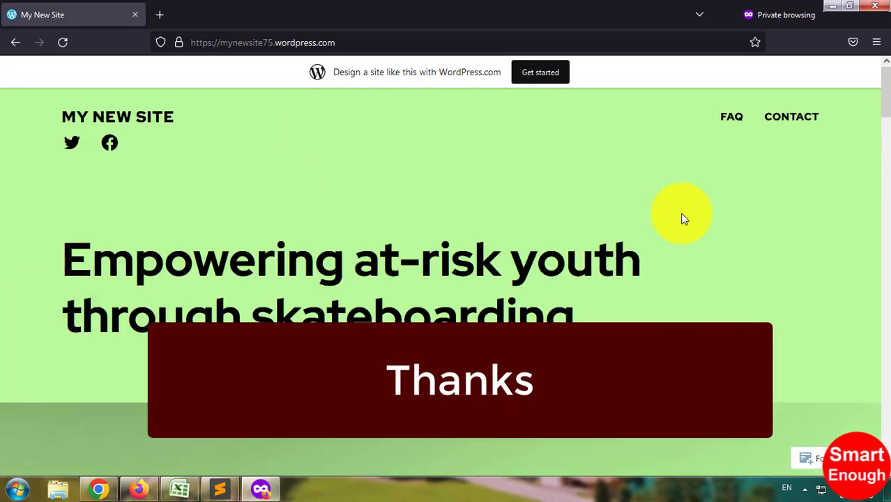